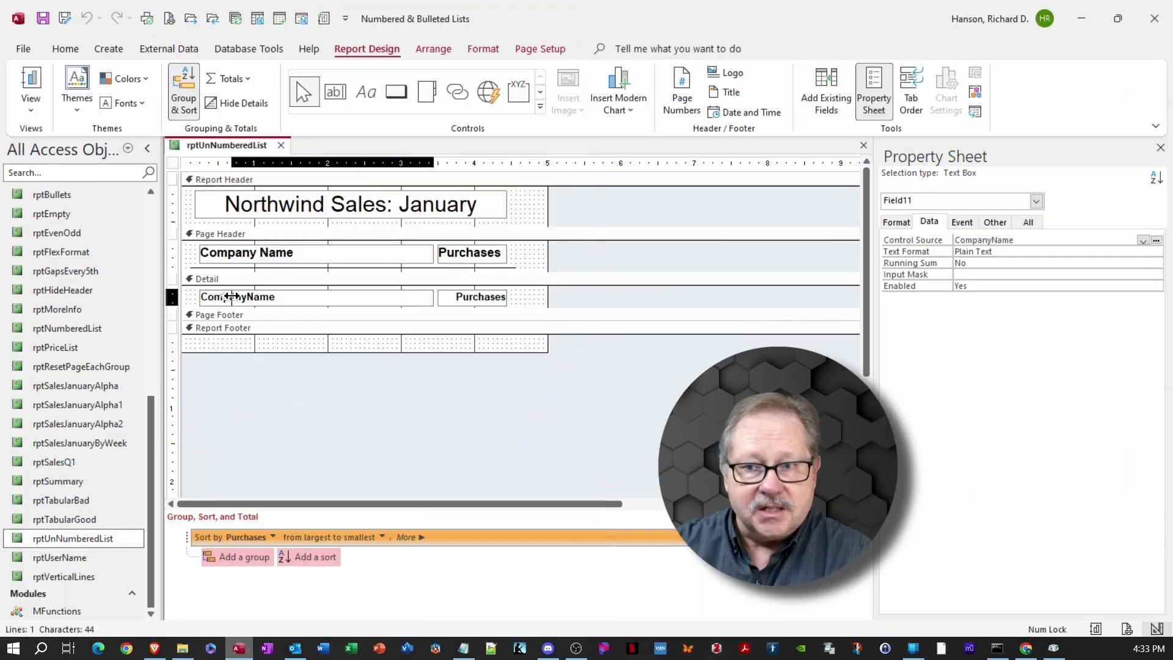
# Step: Add an unbound text box to the Detail row and delete its attached label
pyautogui.click(256, 297)
pyautogui.click(364, 91)
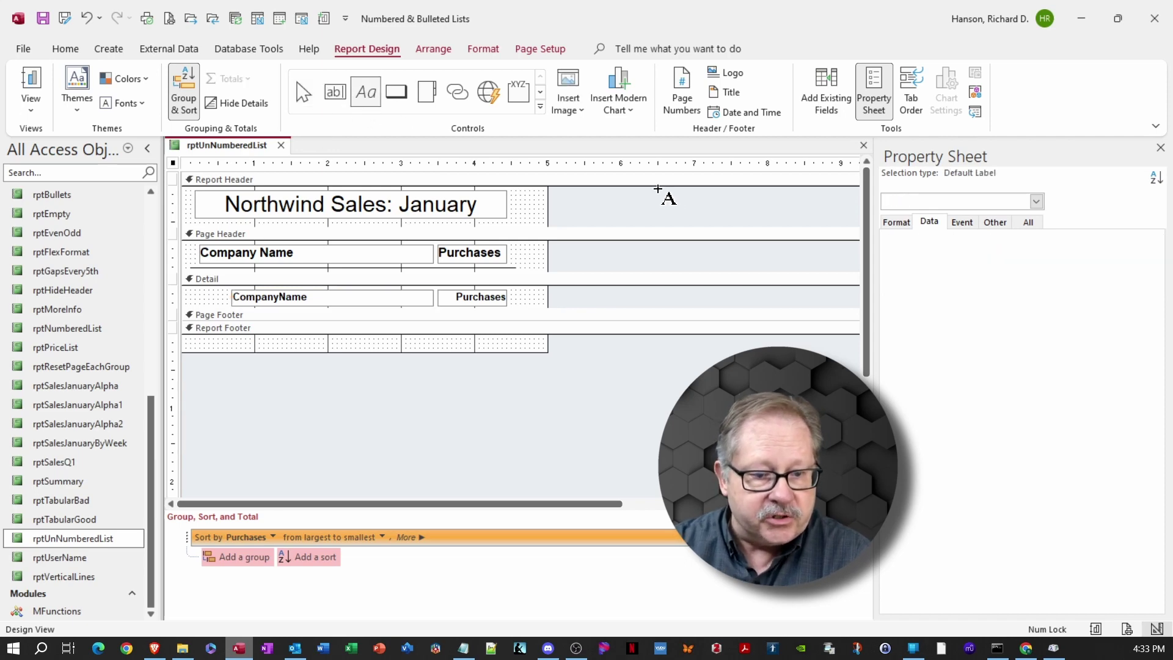
pyautogui.click(587, 358)
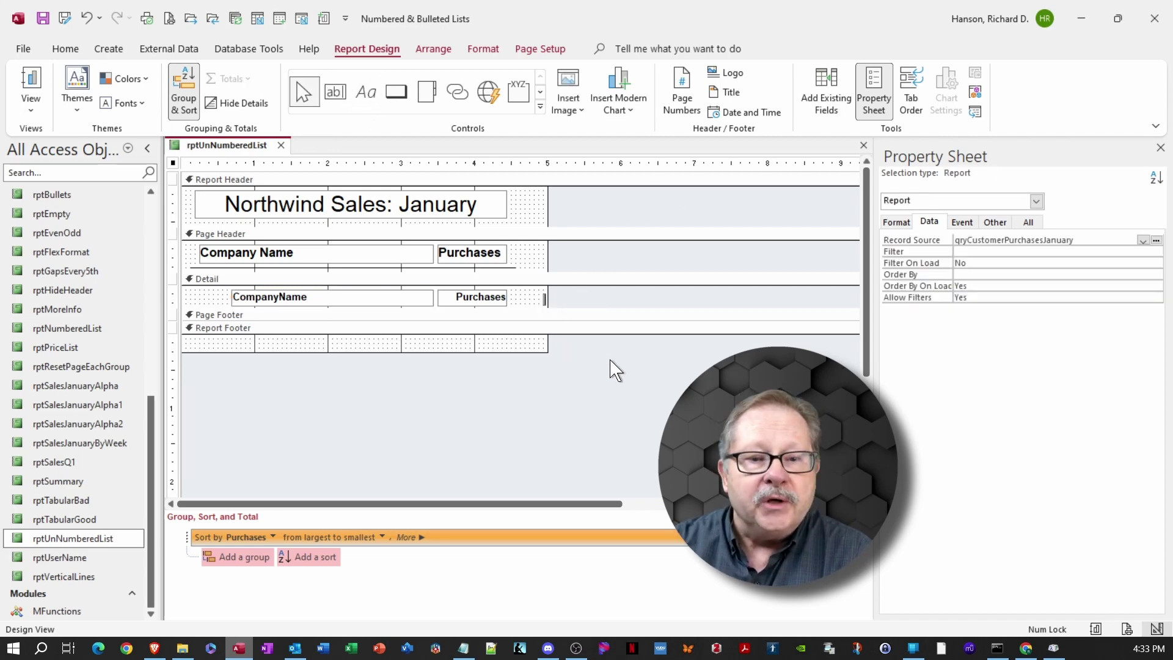
pyautogui.click(334, 92)
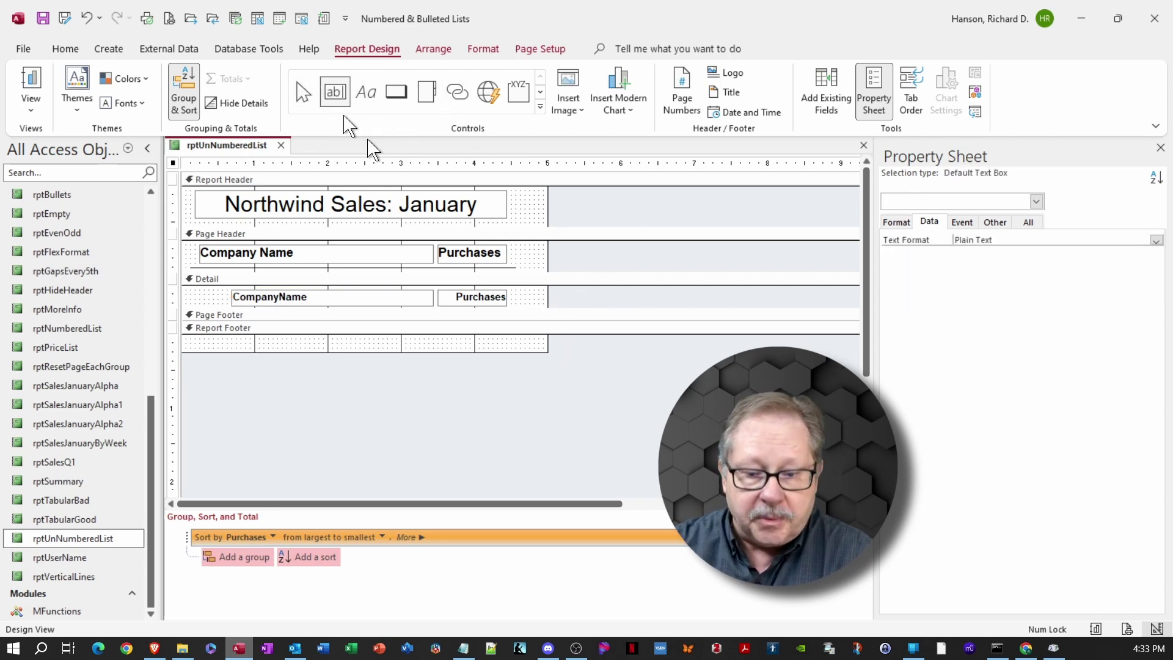
pyautogui.click(534, 291)
pyautogui.press('Delete')
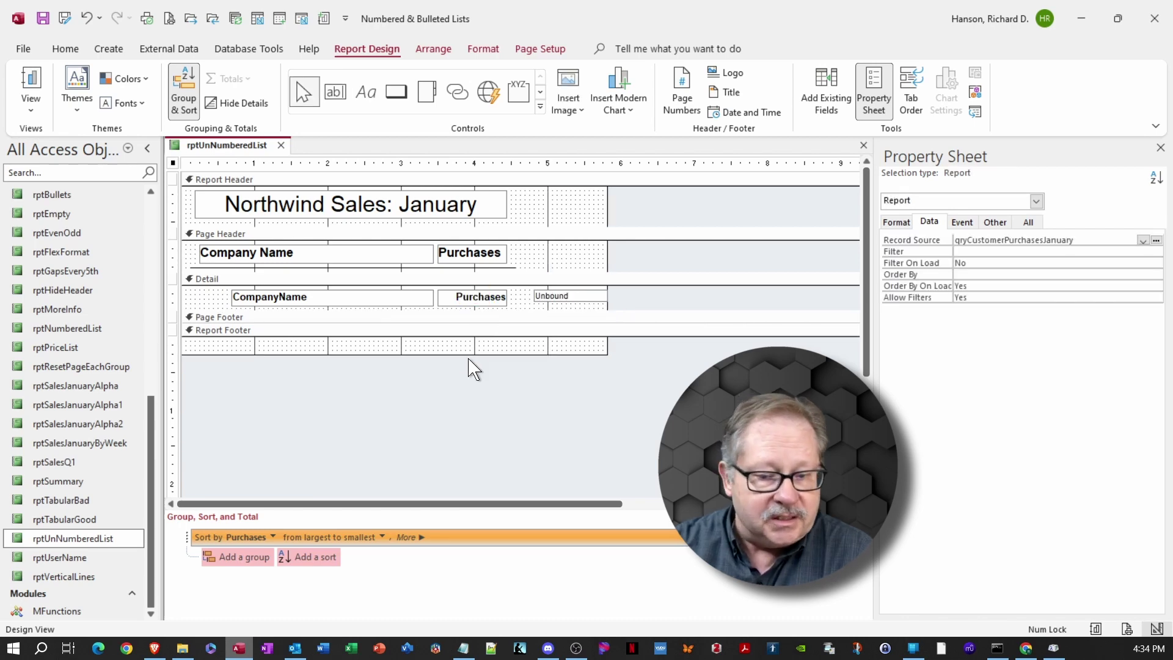
pyautogui.click(574, 298)
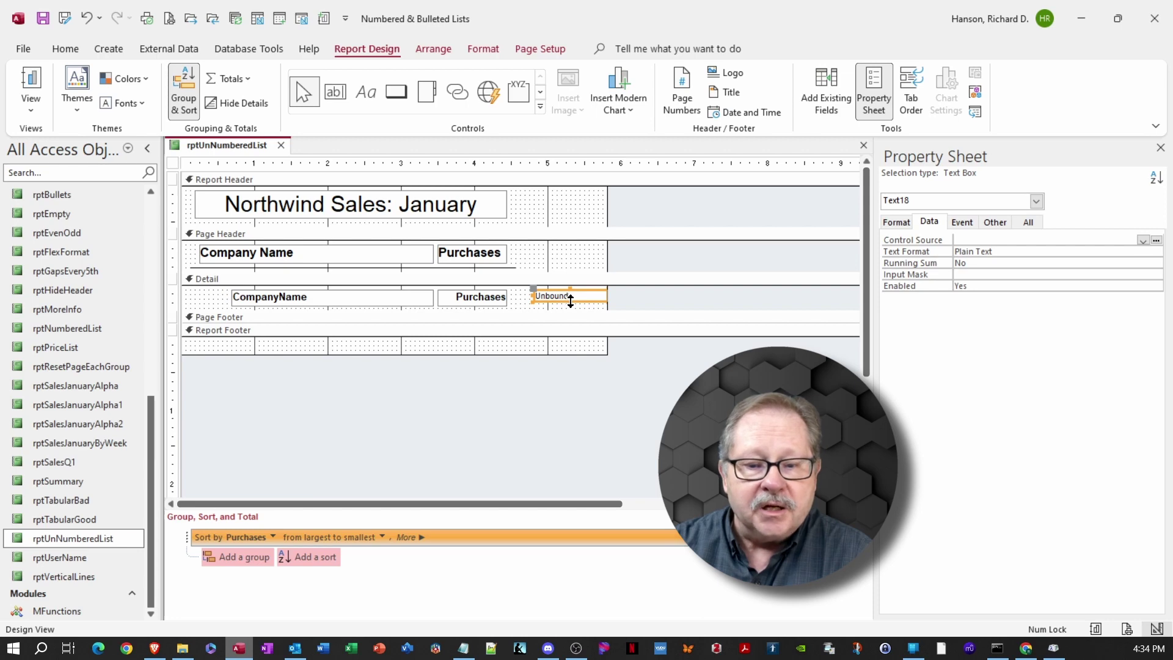
# Step: Set the unbound box's font size to 10 and move it left of CompanyName
pyautogui.scroll(5, 315, 138)
pyautogui.click(369, 296)
pyautogui.click(586, 296)
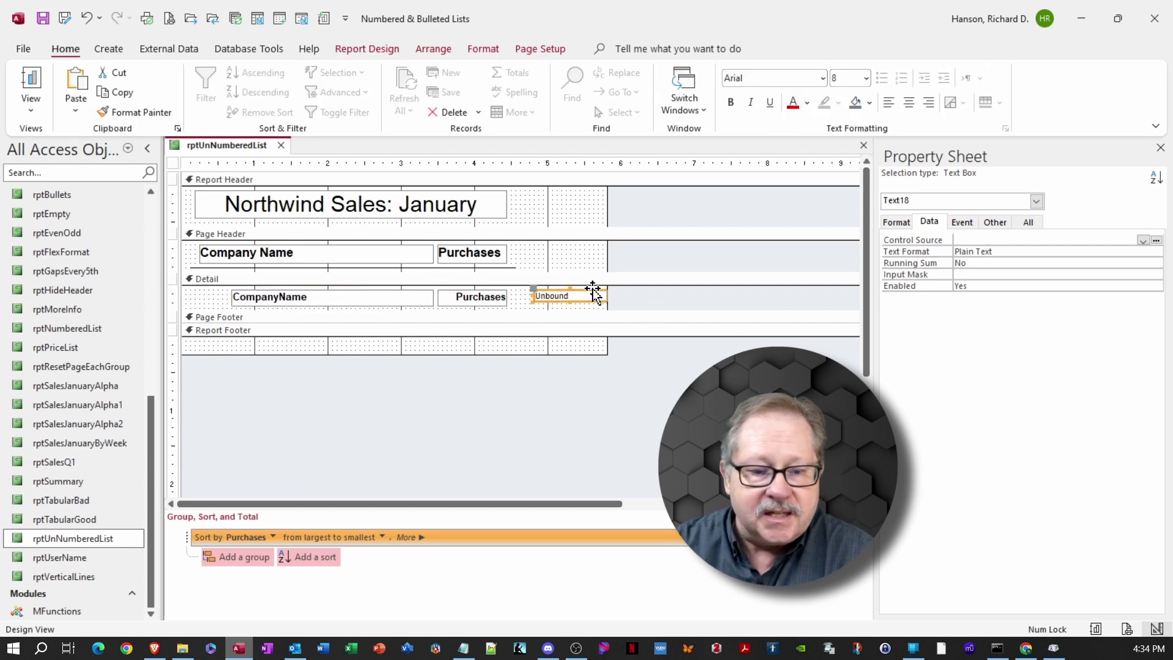
pyautogui.click(866, 78)
pyautogui.click(845, 140)
pyautogui.click(327, 301)
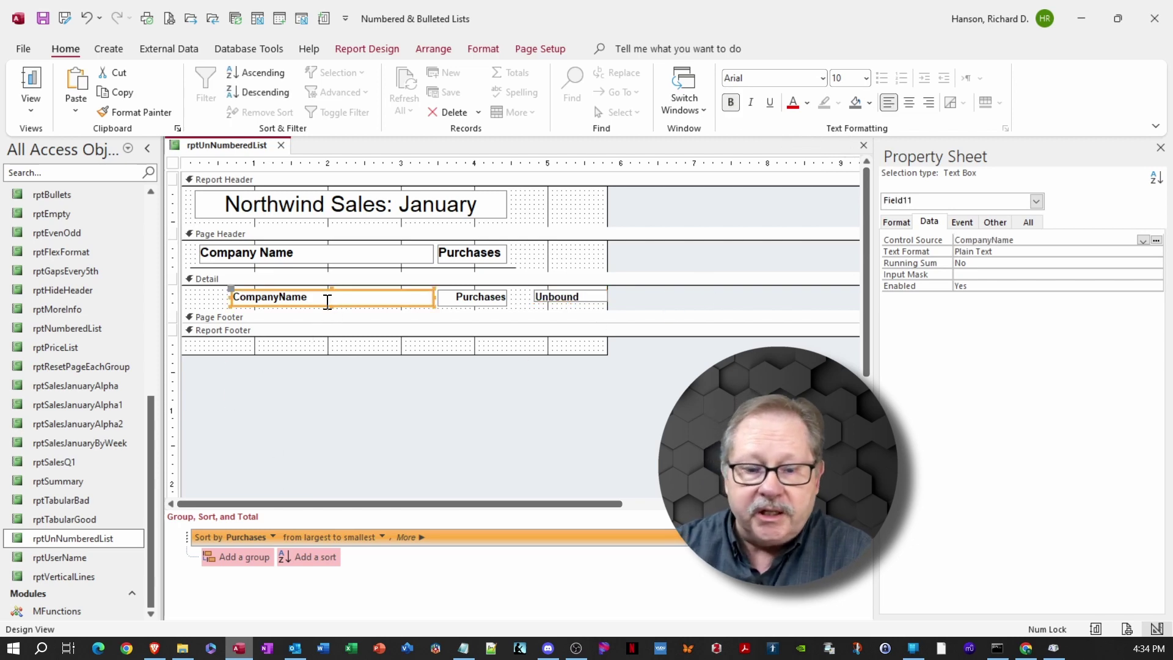
pyautogui.click(588, 303)
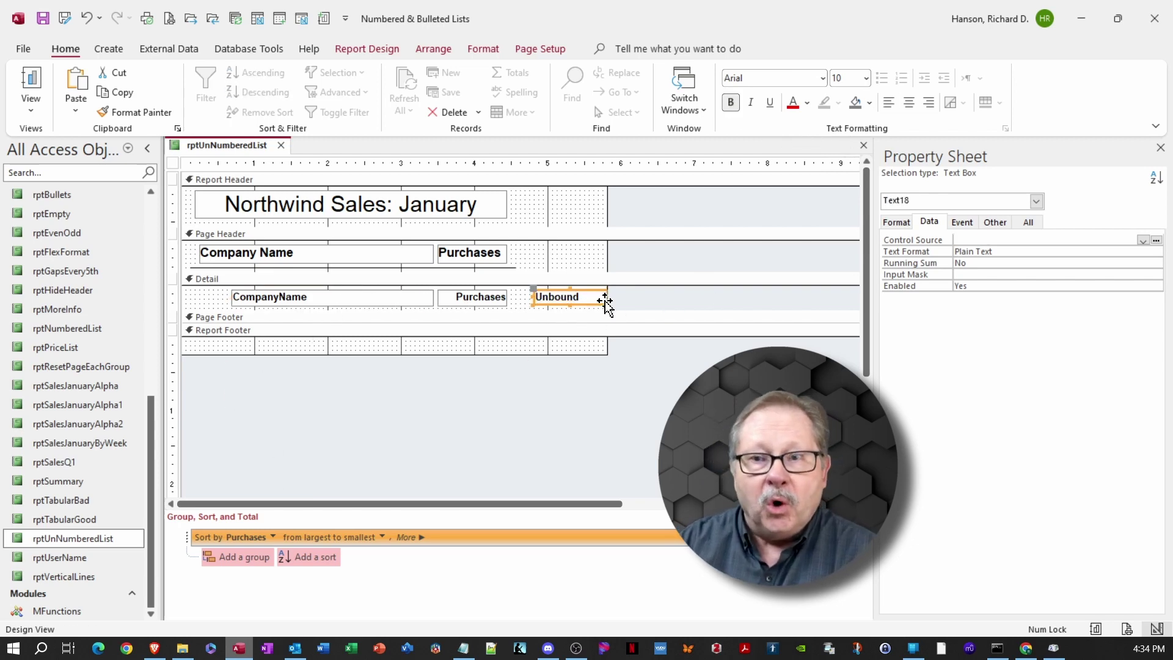
pyautogui.moveTo(550, 305); pyautogui.dragTo(228, 297)
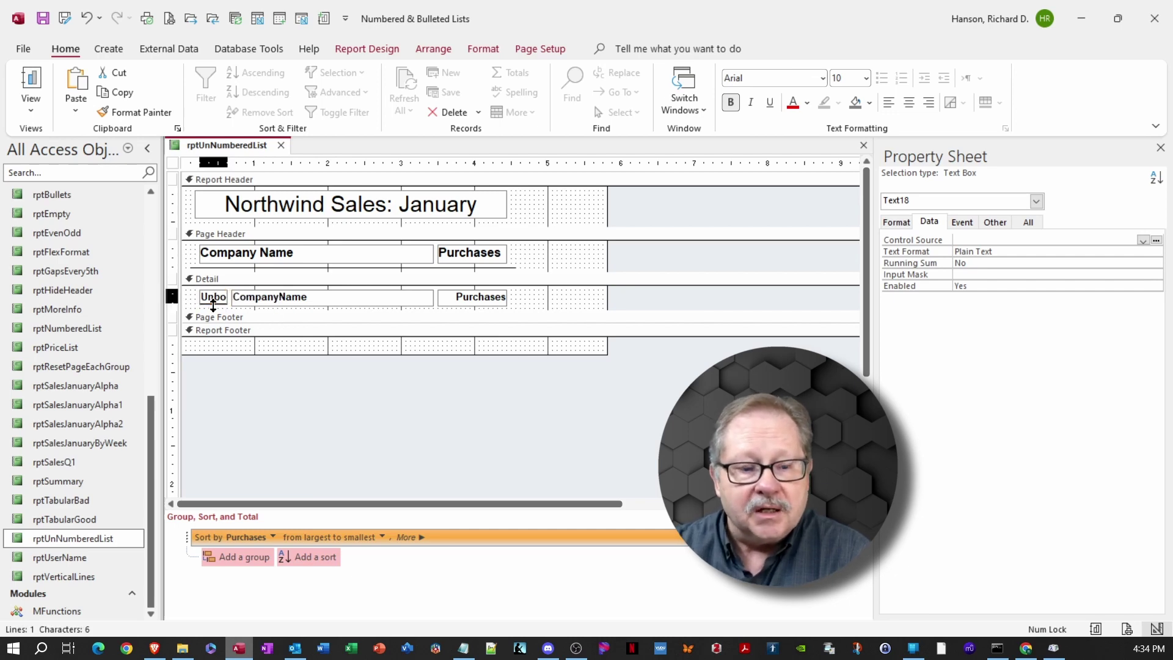
# Step: Give the small box Running Sum Over All and Control Source =1, then view the numbered report
pyautogui.click(522, 501)
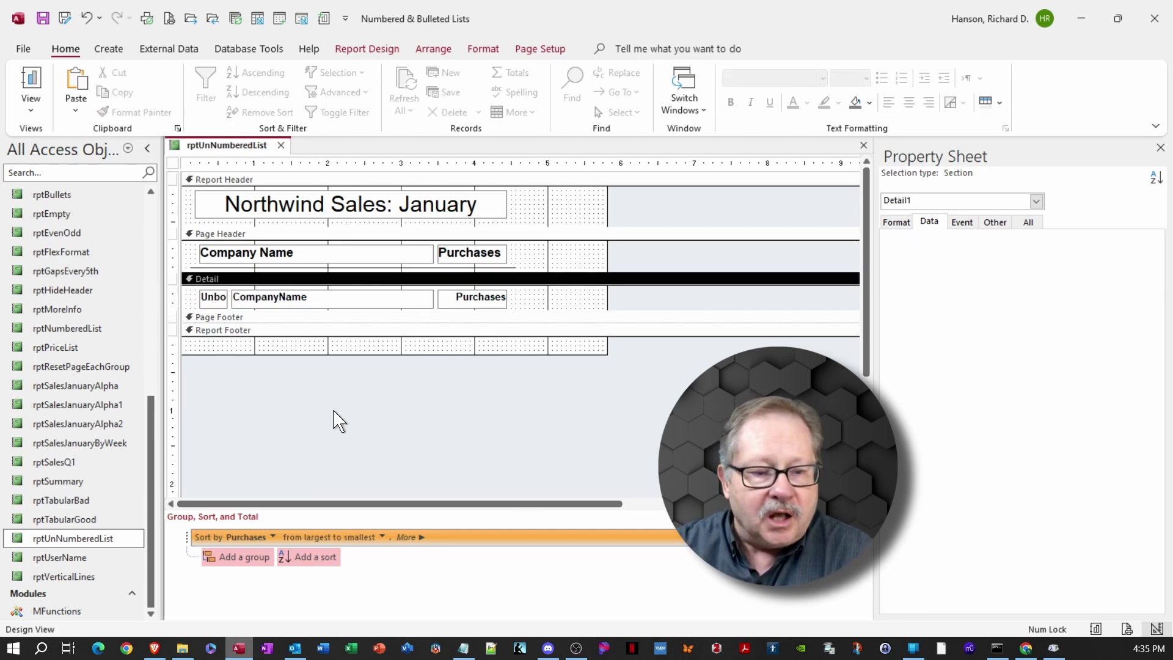
pyautogui.click(223, 303)
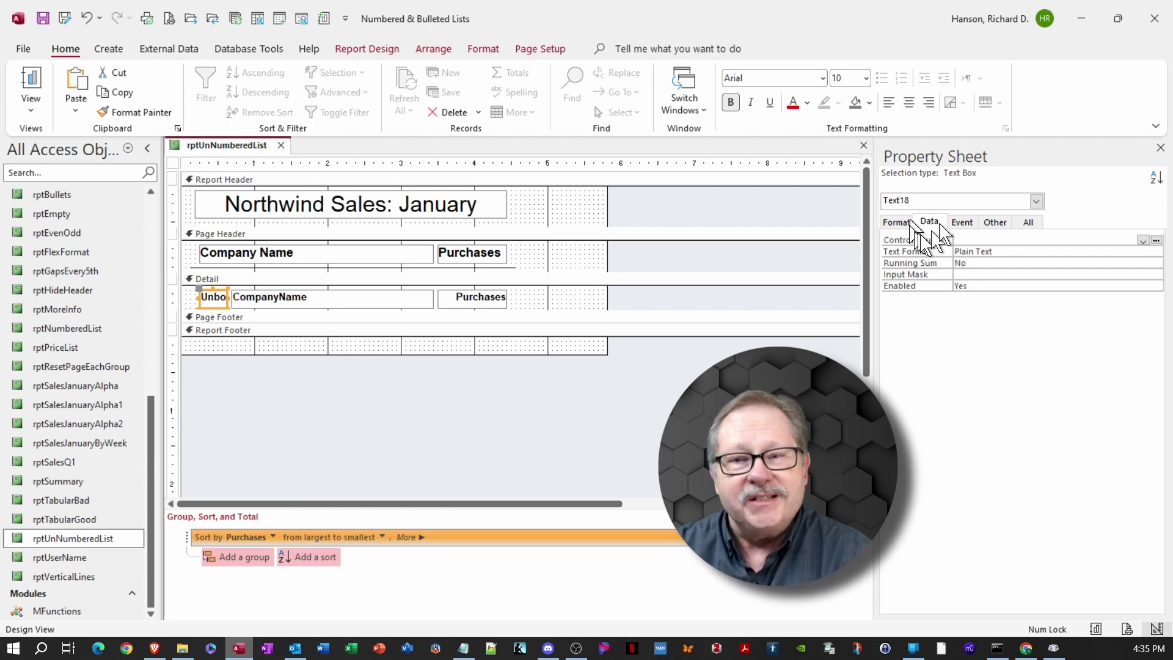
pyautogui.click(977, 264)
pyautogui.click(1156, 263)
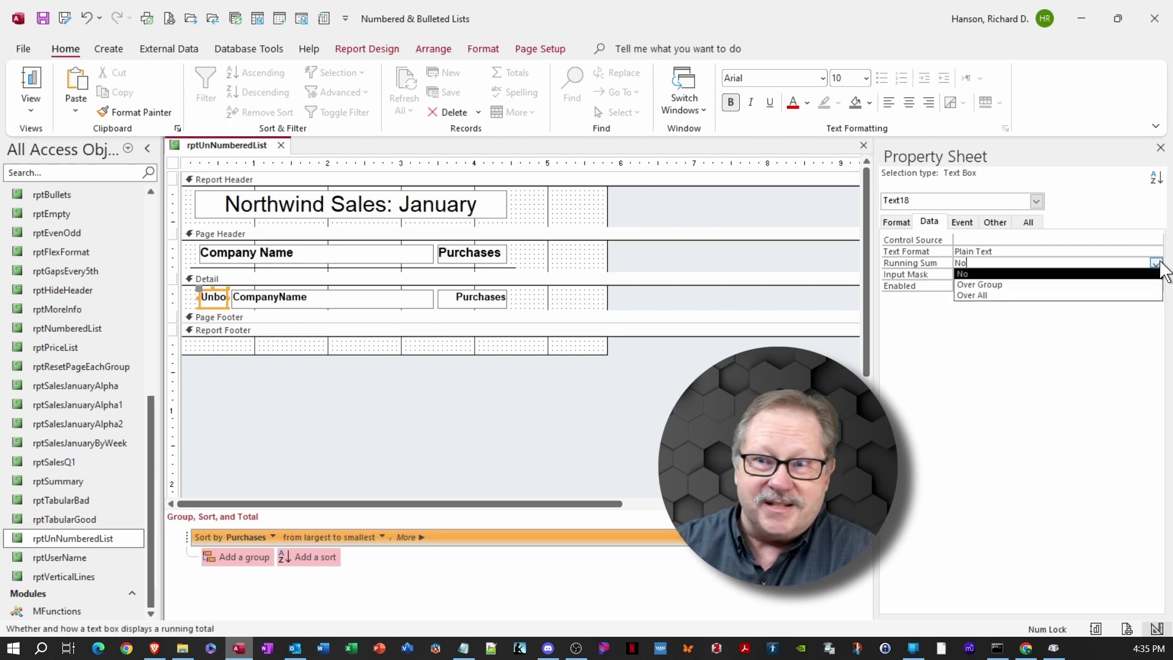
pyautogui.click(1015, 296)
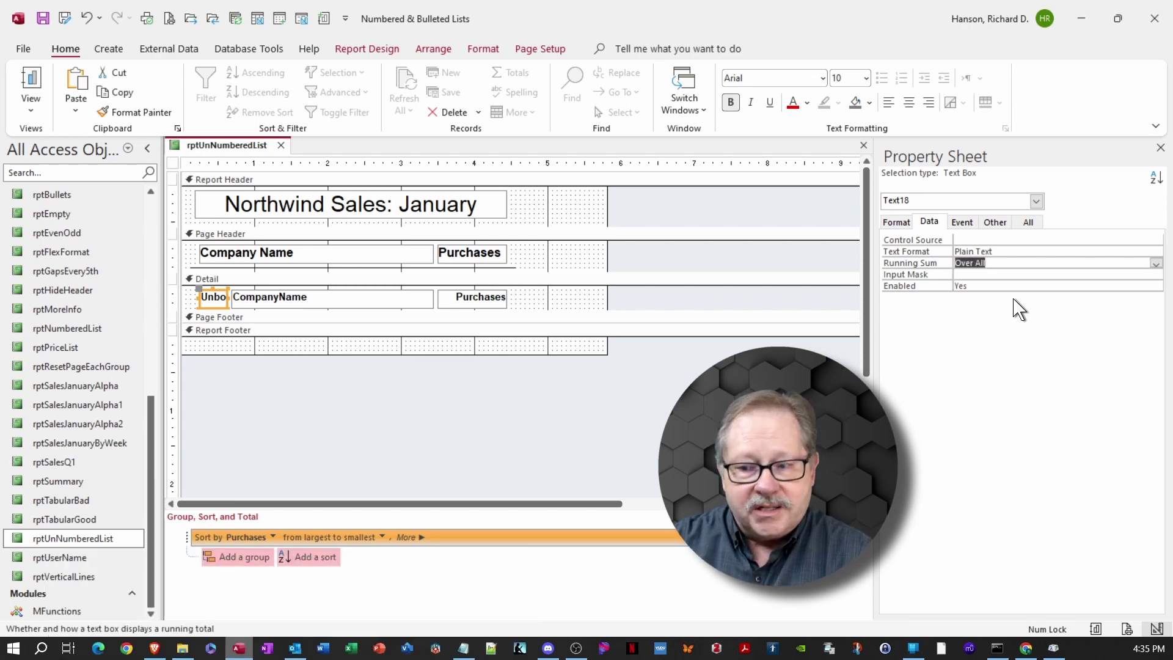
pyautogui.press('Up')
pyautogui.press('Up')
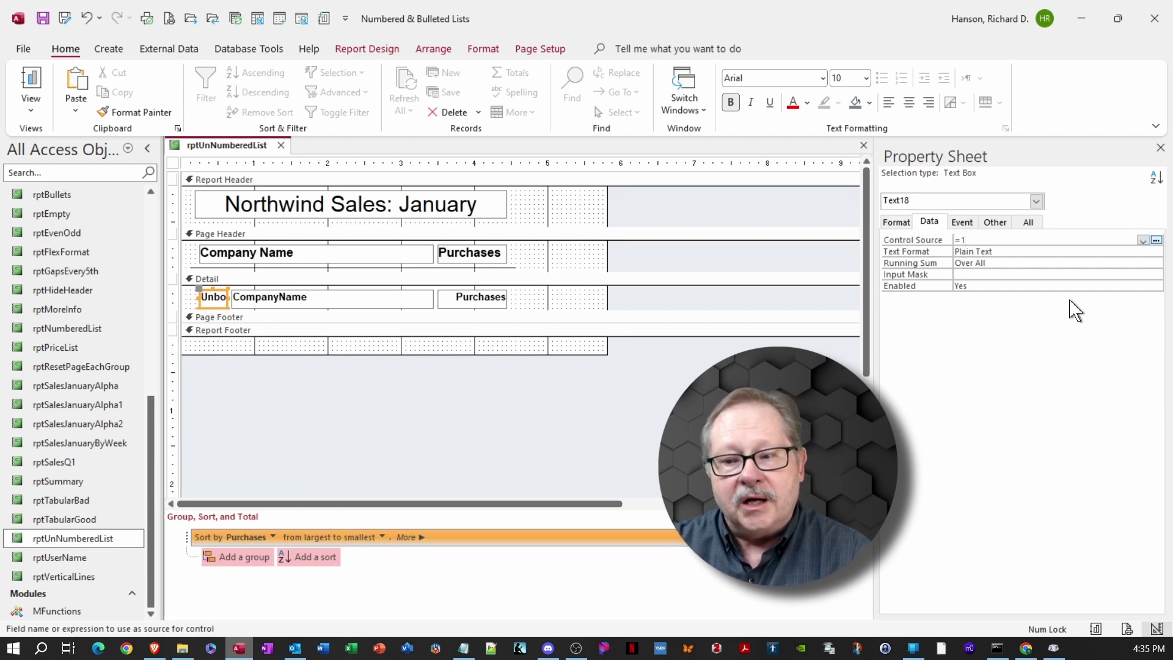
pyautogui.click(1060, 284)
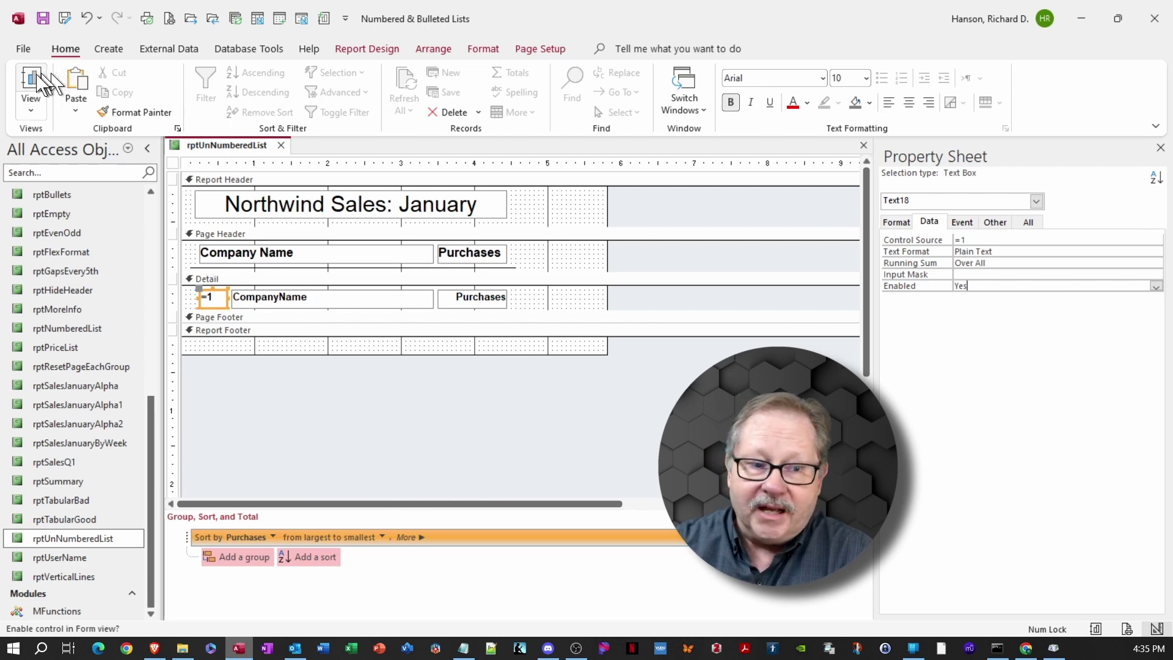
pyautogui.click(31, 112)
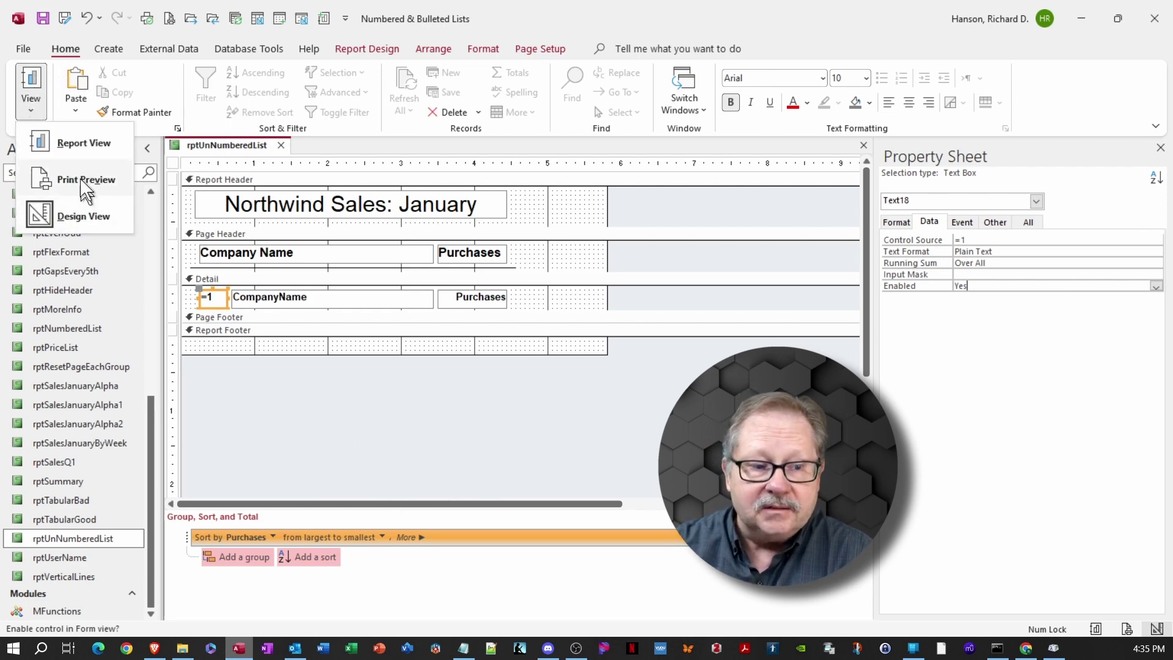
pyautogui.click(72, 152)
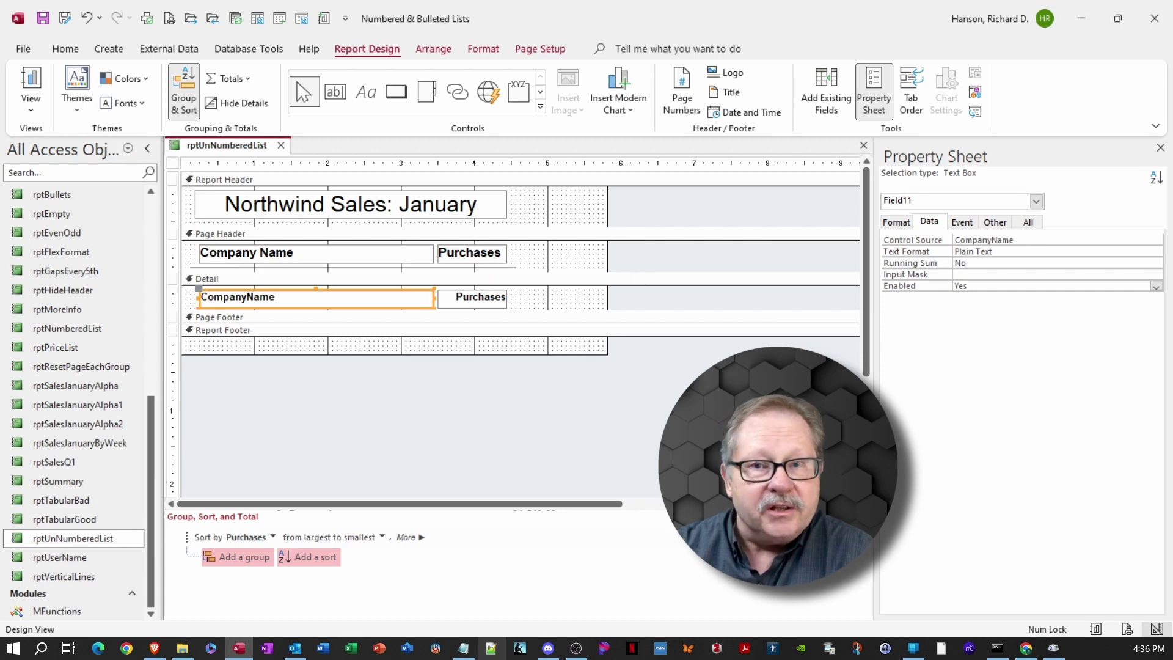
pyautogui.moveTo(261, 113); pyautogui.dragTo(340, 119)
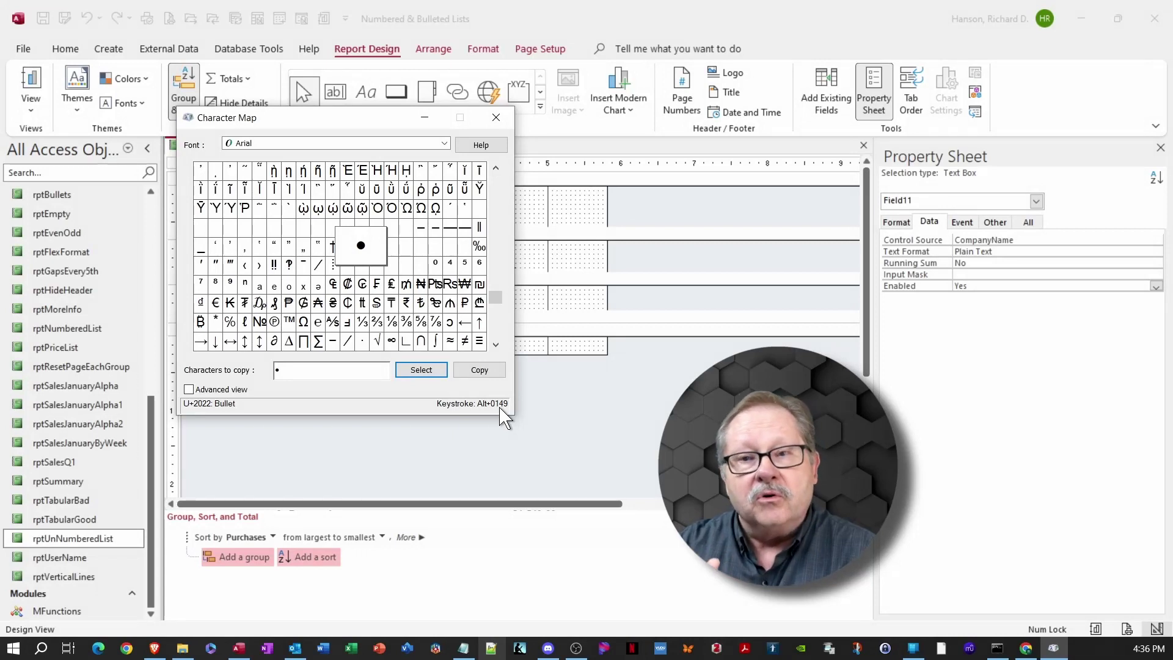
pyautogui.doubleClick(278, 370)
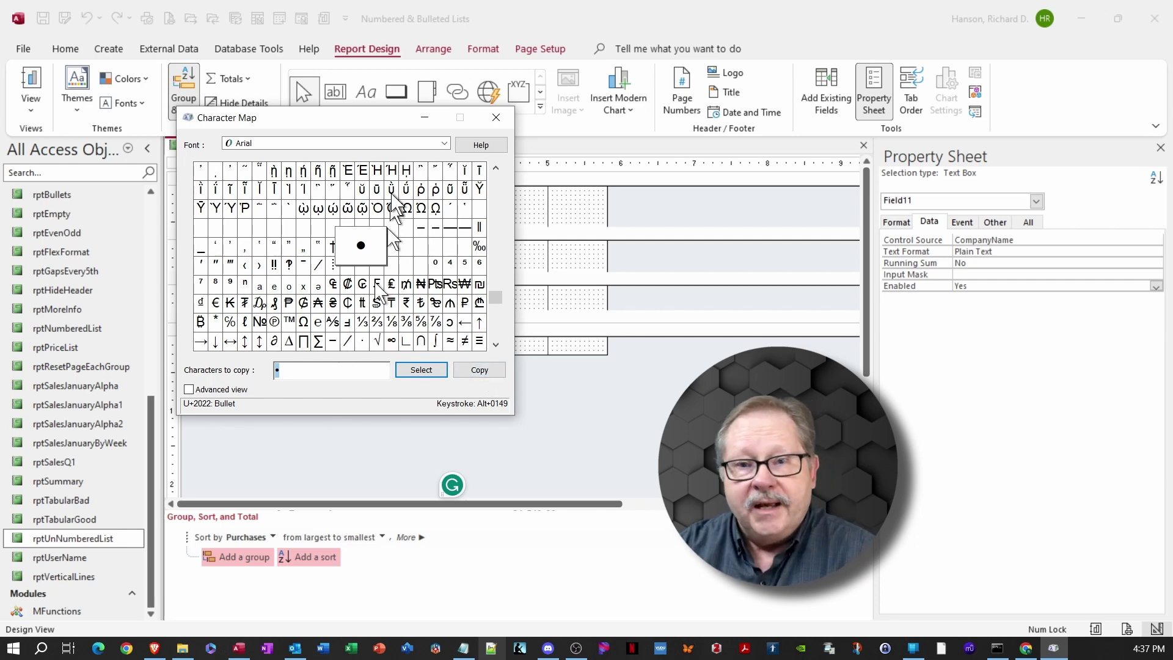
pyautogui.moveTo(375, 118); pyautogui.dragTo(0, 119)
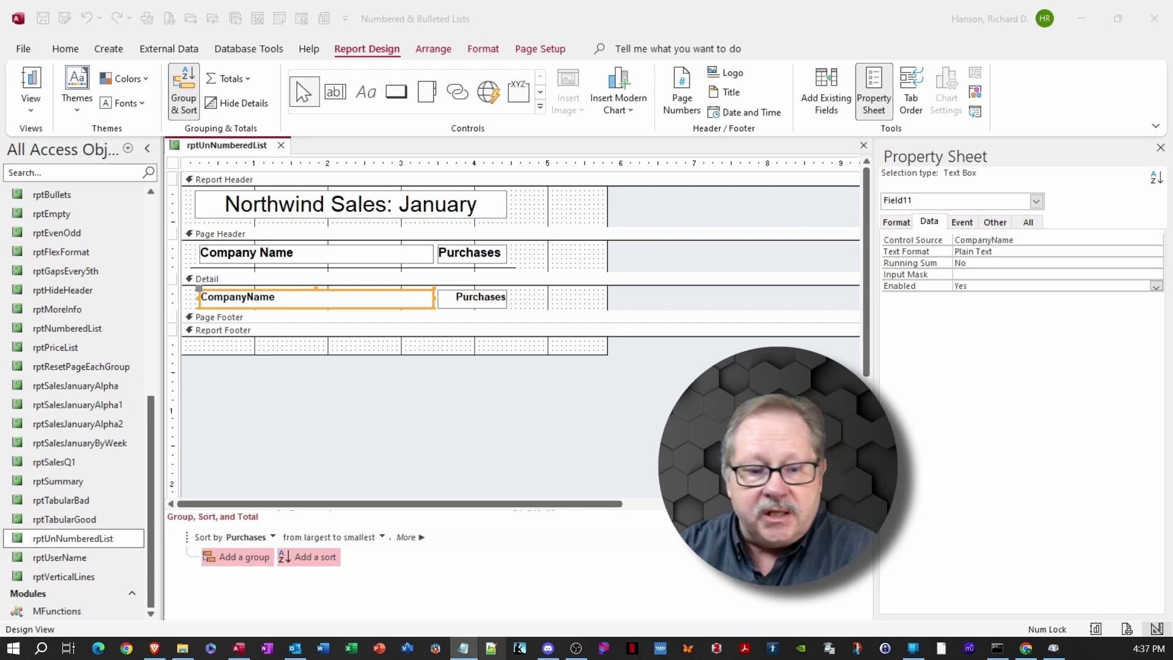
# Step: Replace the CompanyName box's Control Source with =Chr(149) & Space$(2) & [CompanyName]
pyautogui.click(1024, 240)
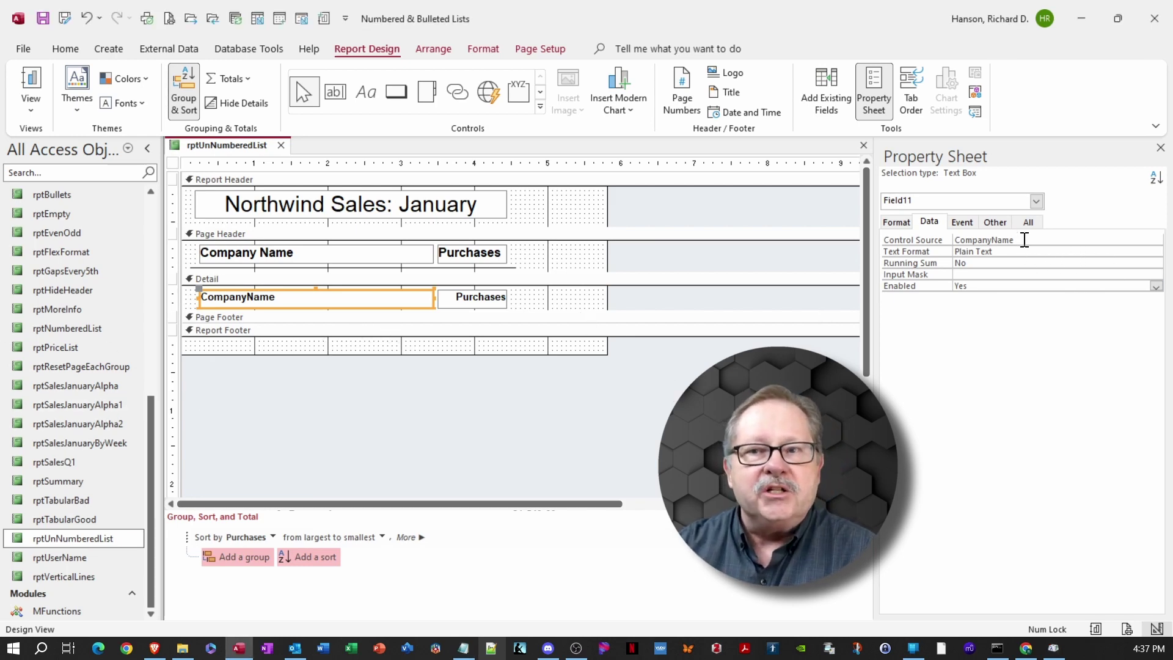
pyautogui.doubleClick(1024, 240)
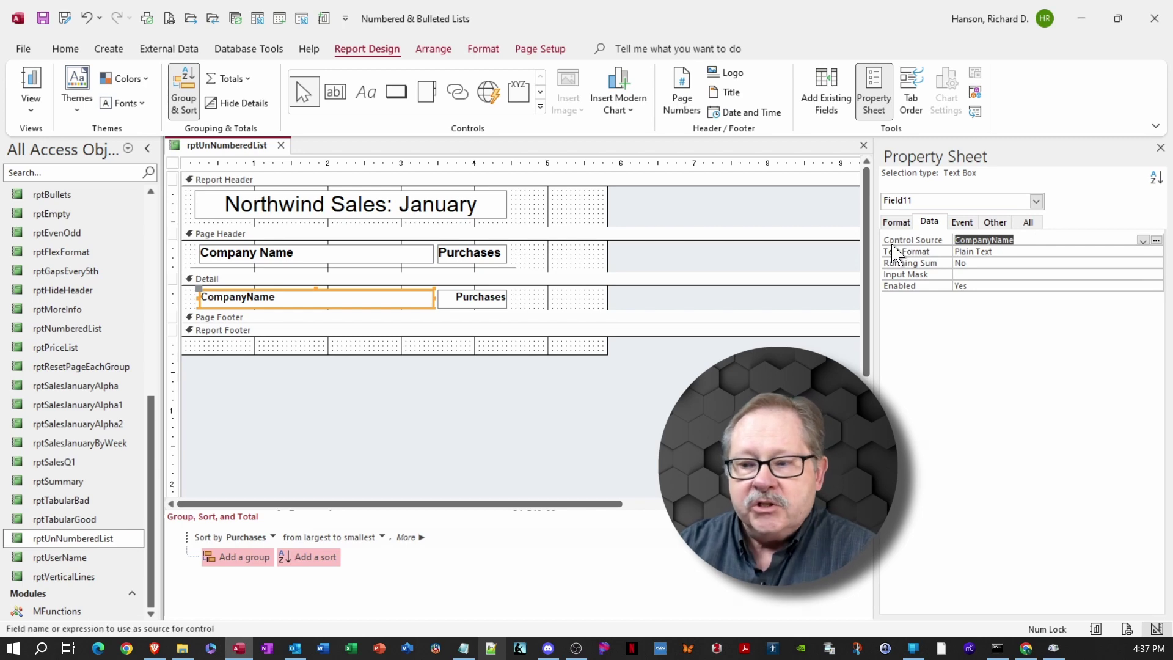
pyautogui.hotkey('ctrl', 'v')
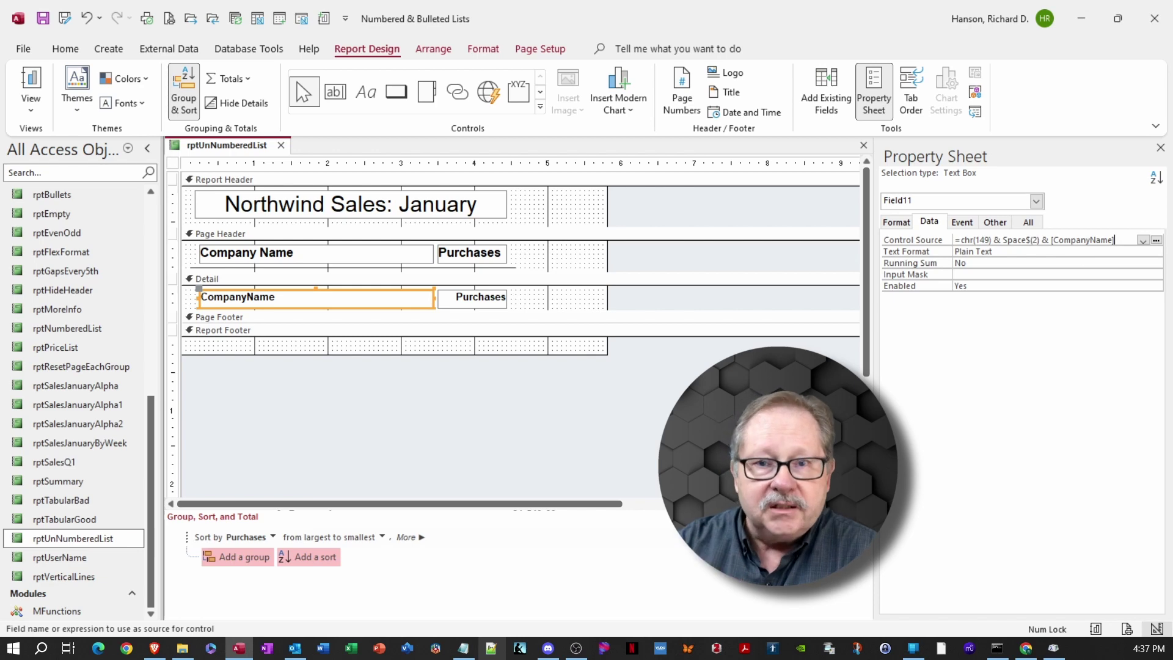
pyautogui.click(1009, 251)
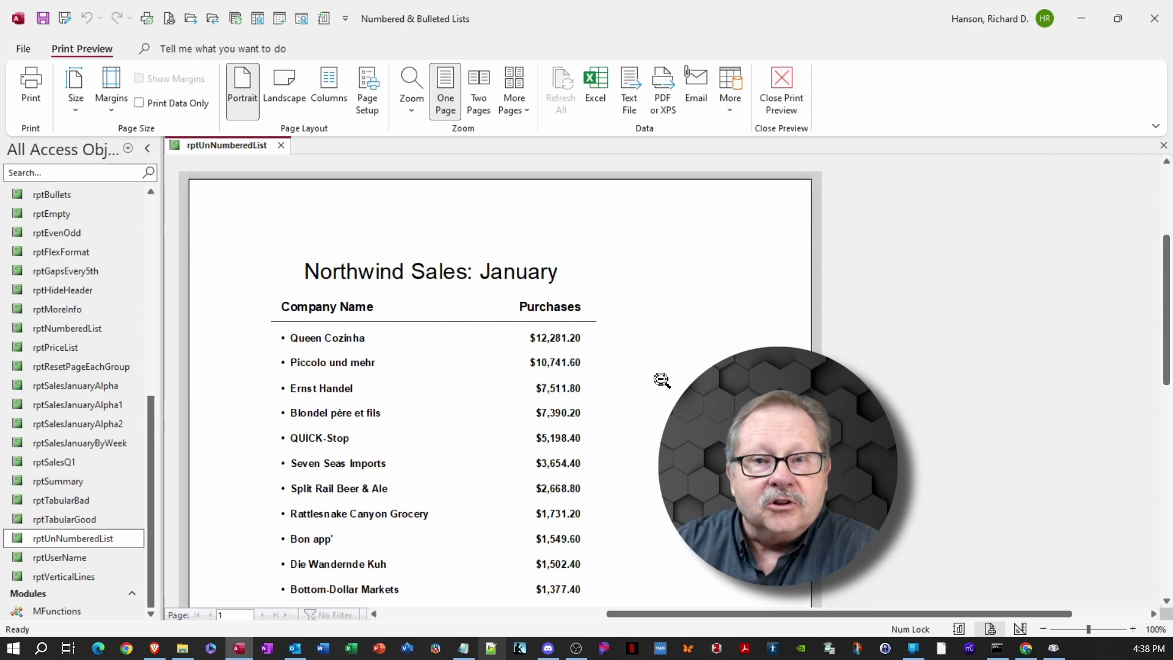
# Step: Scroll the print preview to check bullets from Queen Cozinha down to Galería del gastrónomo
pyautogui.scroll(-5, 662, 380)
pyautogui.scroll(-3, 661, 380)
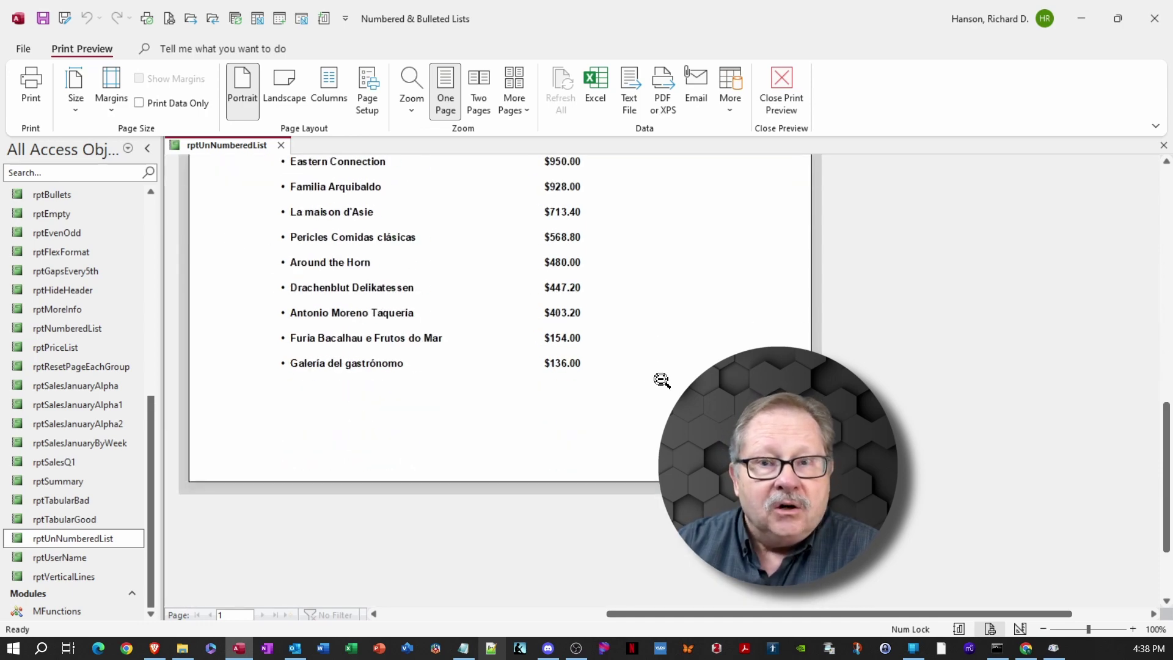
pyautogui.scroll(-2, 668, 375)
pyautogui.scroll(2, 668, 374)
pyautogui.scroll(7, 667, 374)
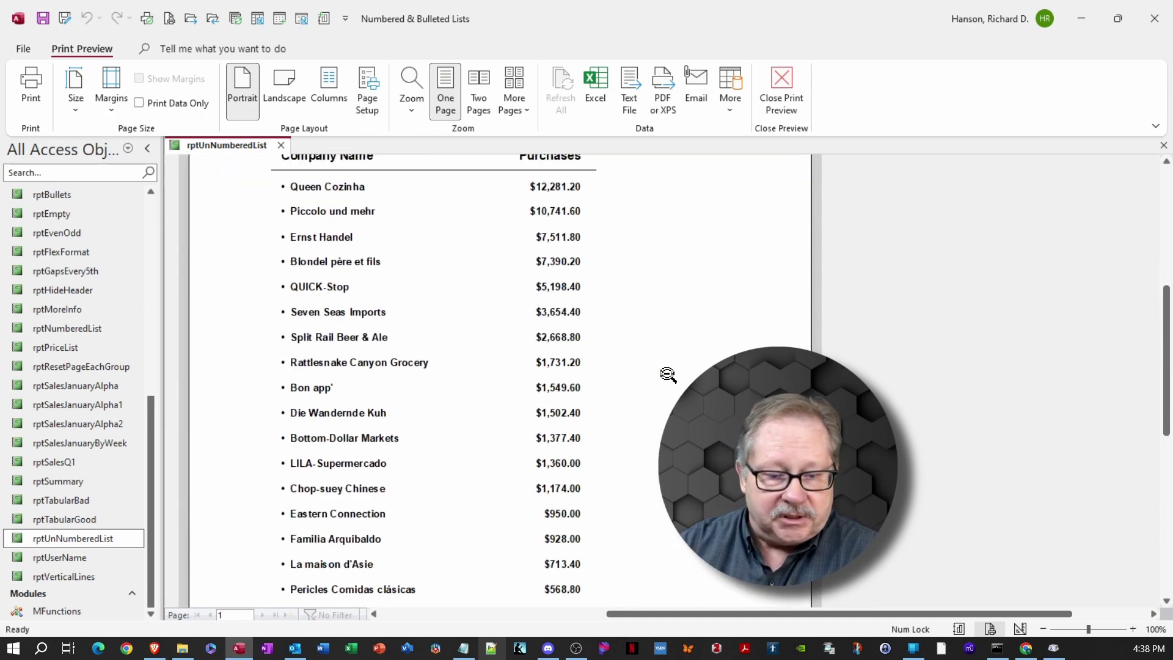
pyautogui.scroll(-2, 670, 356)
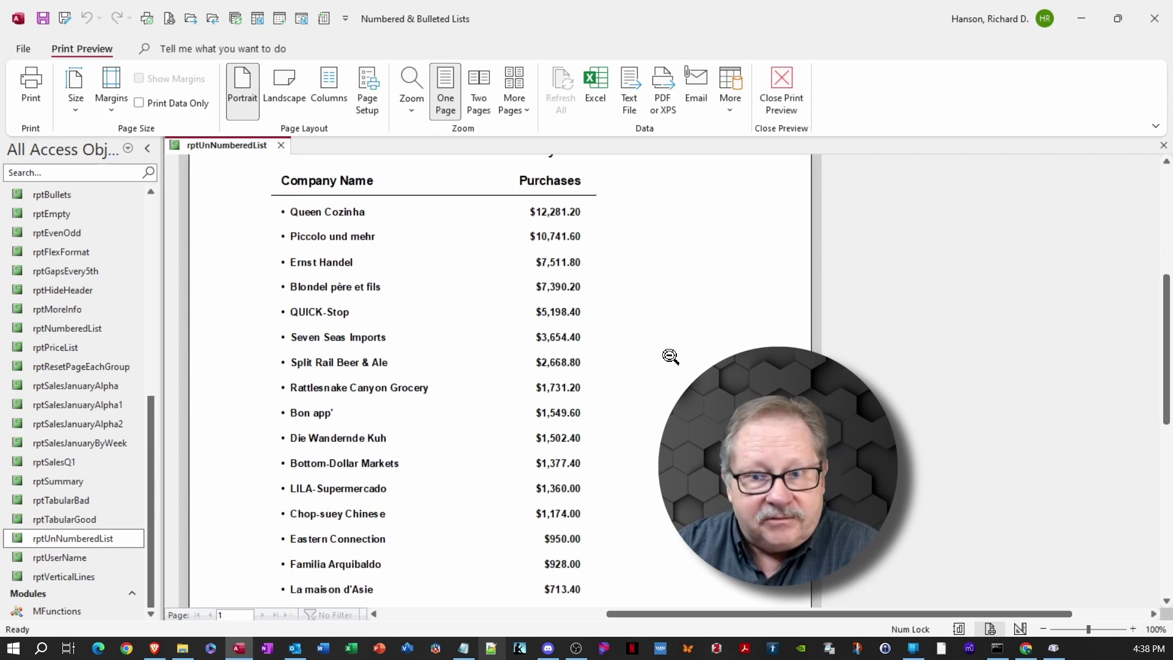
pyautogui.scroll(1, 670, 356)
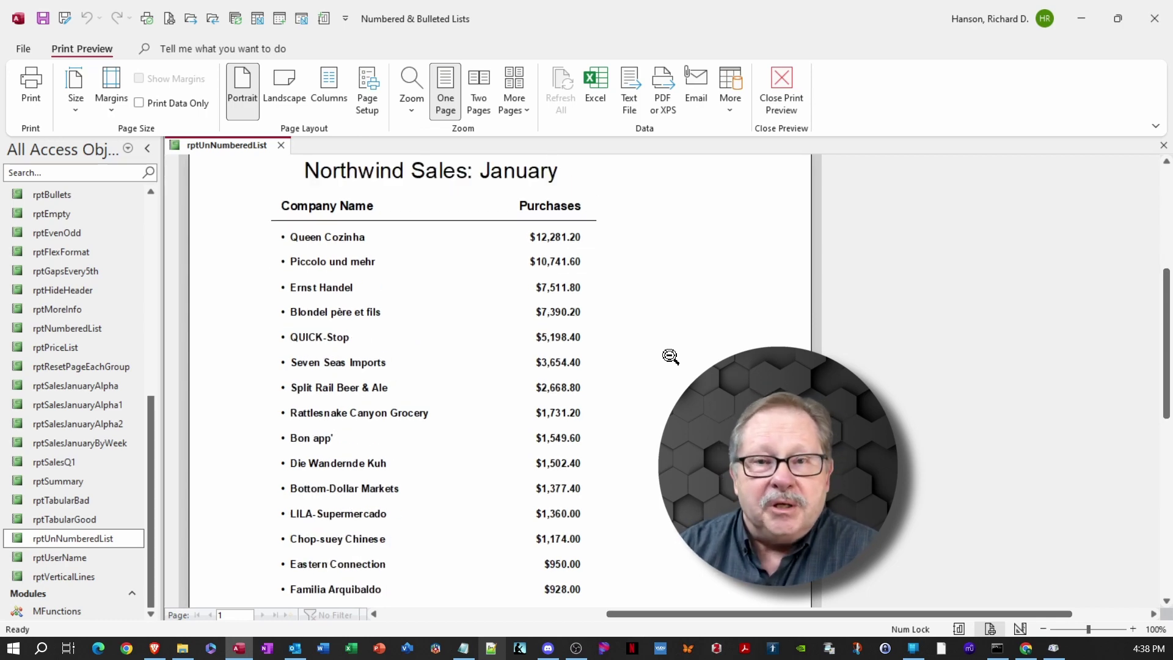